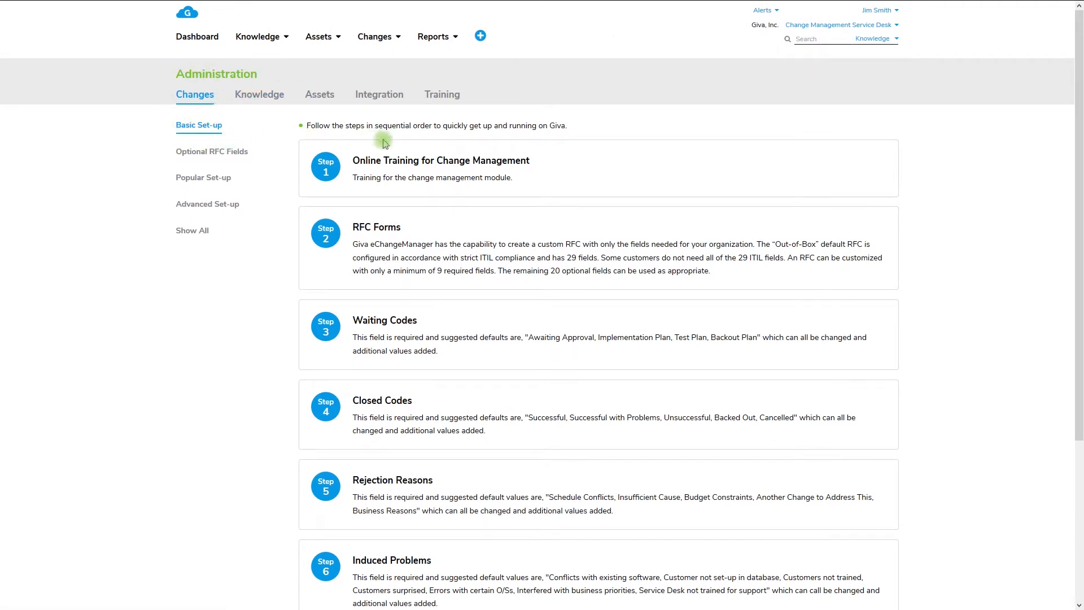
# Step: Open the online change management training and look through its first three tour pages, including the sample RFC form
pyautogui.click(556, 161)
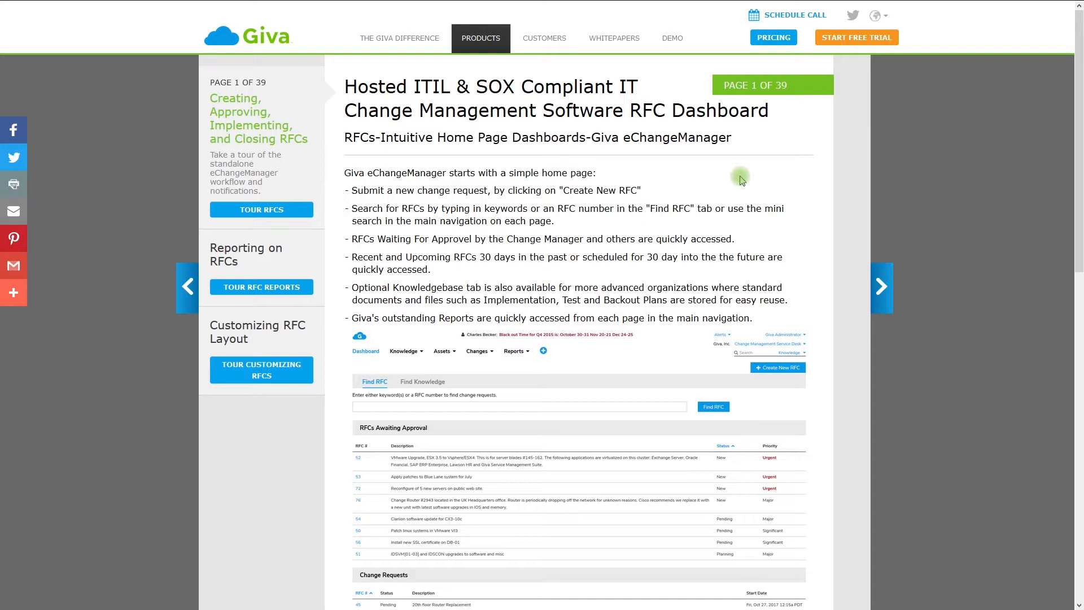
pyautogui.click(879, 291)
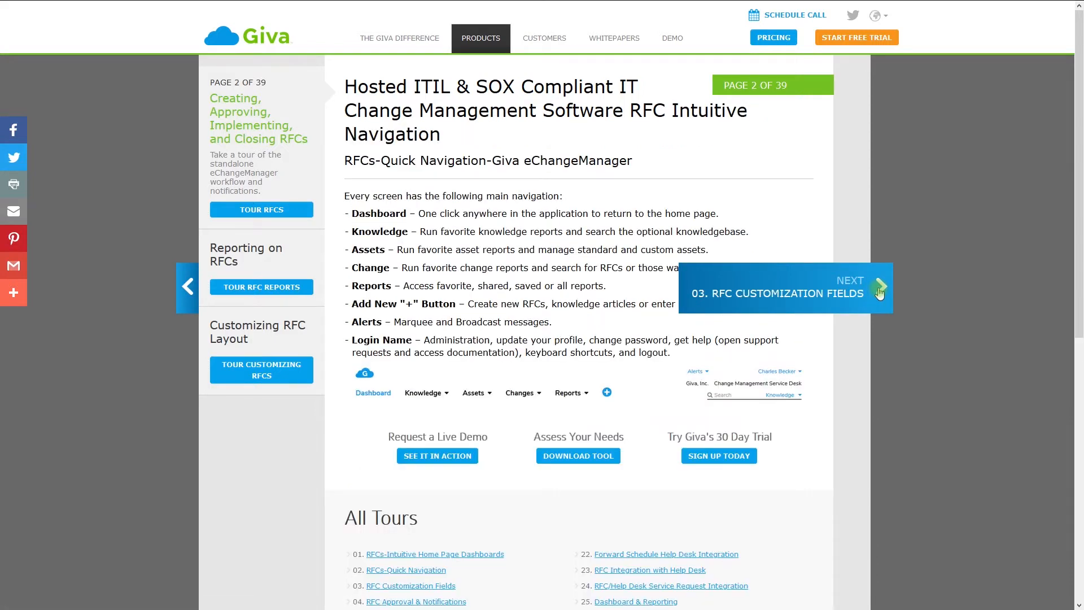
pyautogui.click(879, 291)
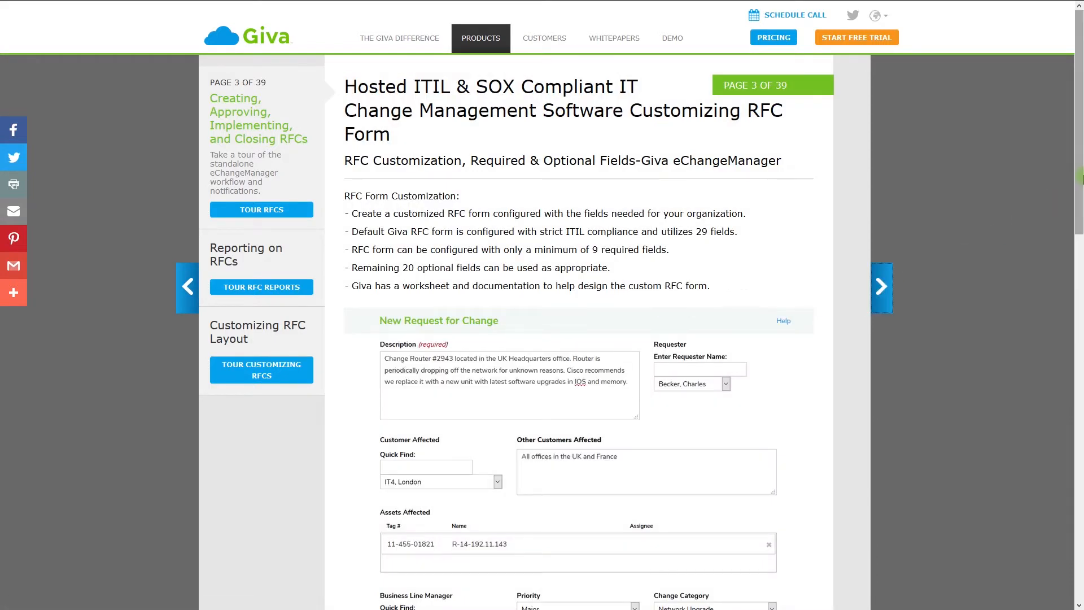
pyautogui.moveTo(1080, 177); pyautogui.dragTo(1082, 514)
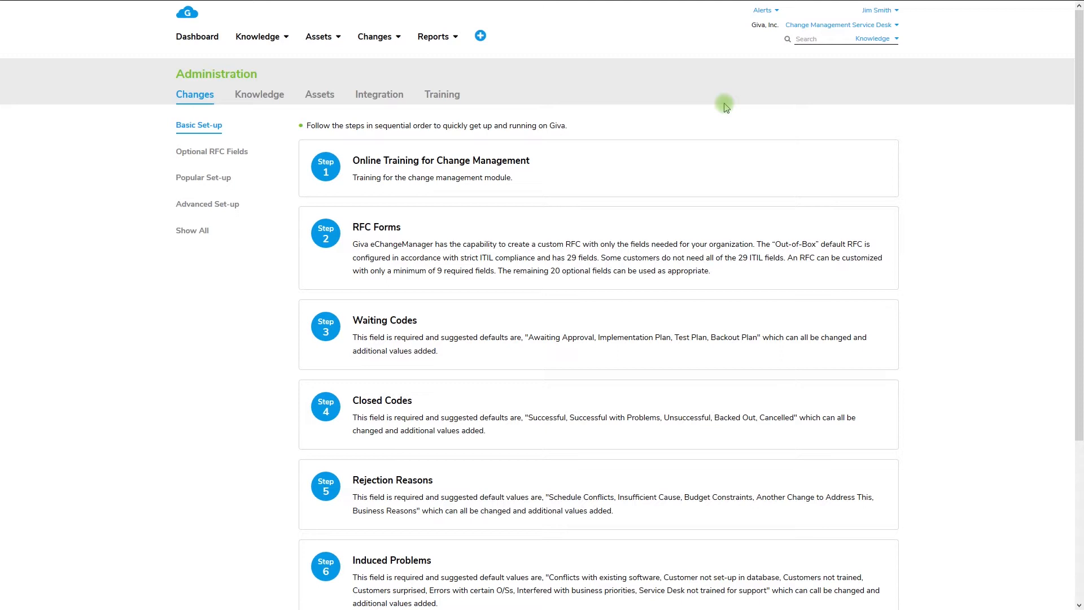
# Step: Open the form for creating a new RFC
pyautogui.click(480, 36)
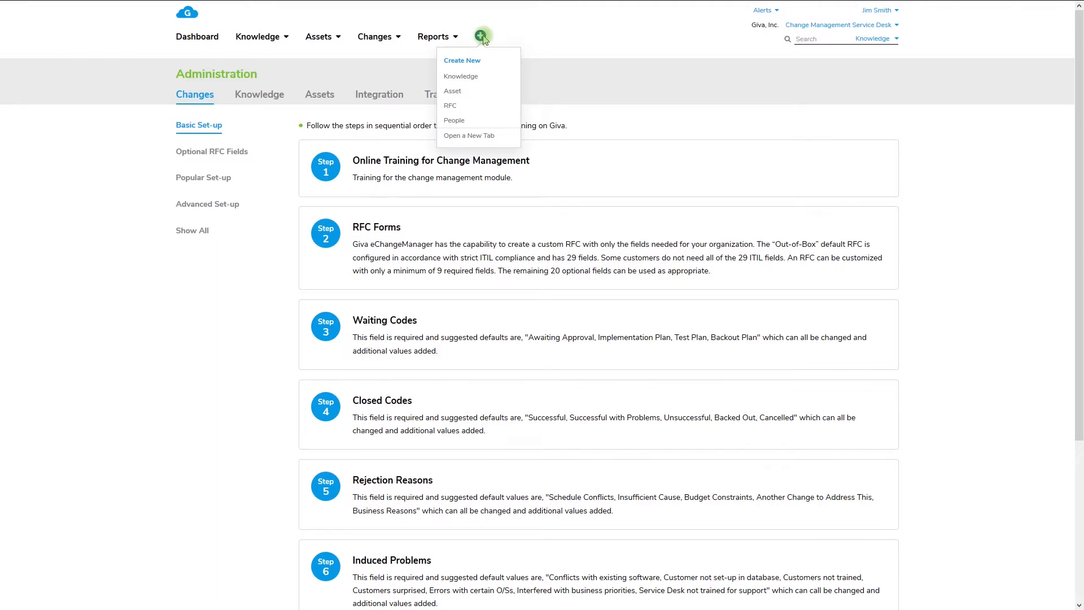
pyautogui.click(499, 106)
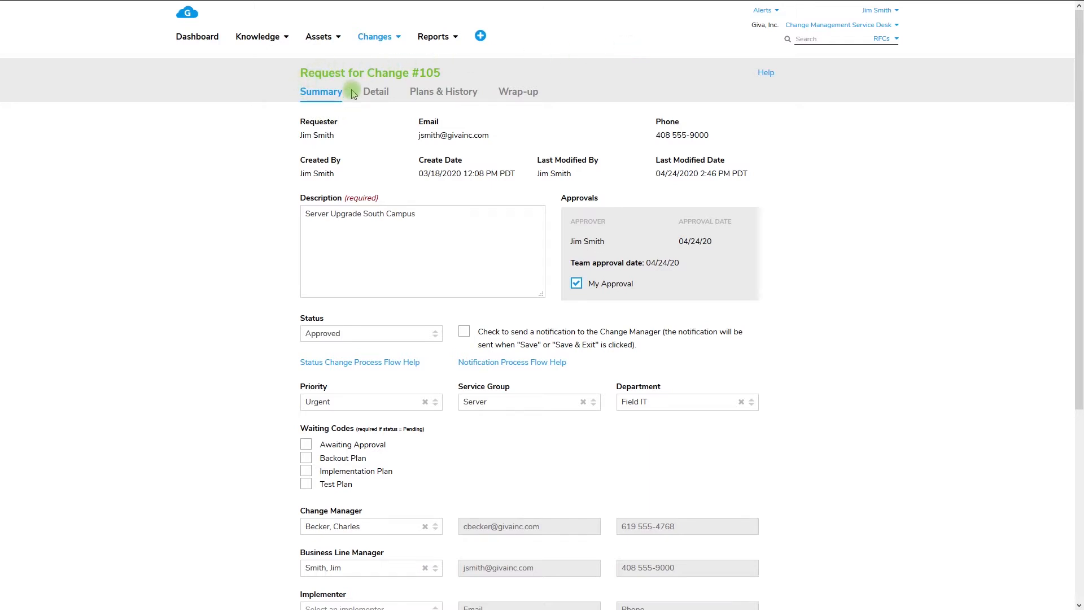
# Step: Look through the Detail, Plans & History and Wrap-up sections of the Server Upgrade South Campus change request and return to its Summary
pyautogui.click(387, 93)
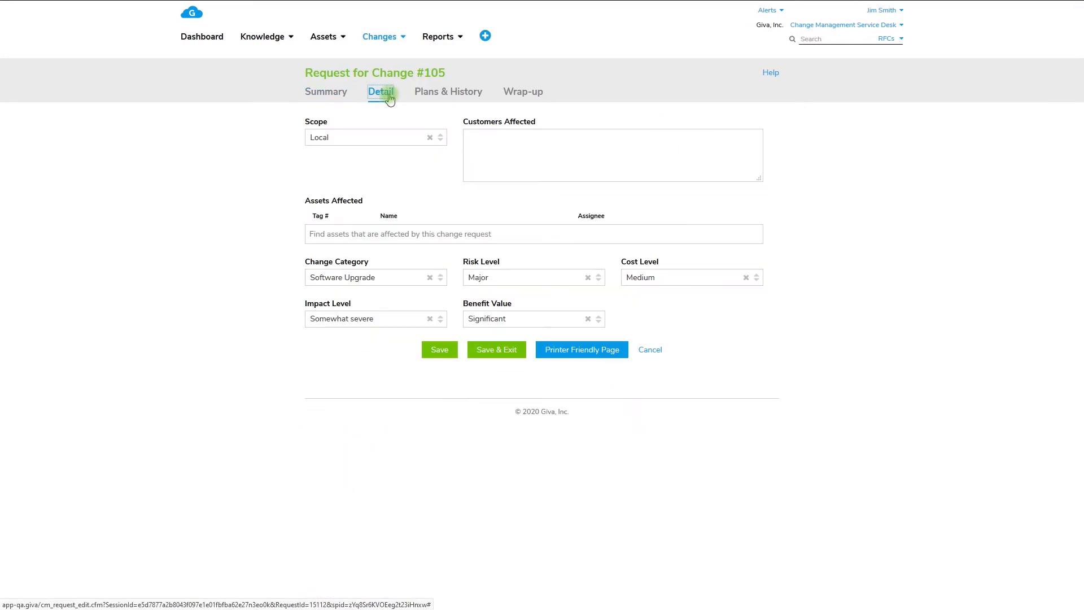
pyautogui.click(477, 92)
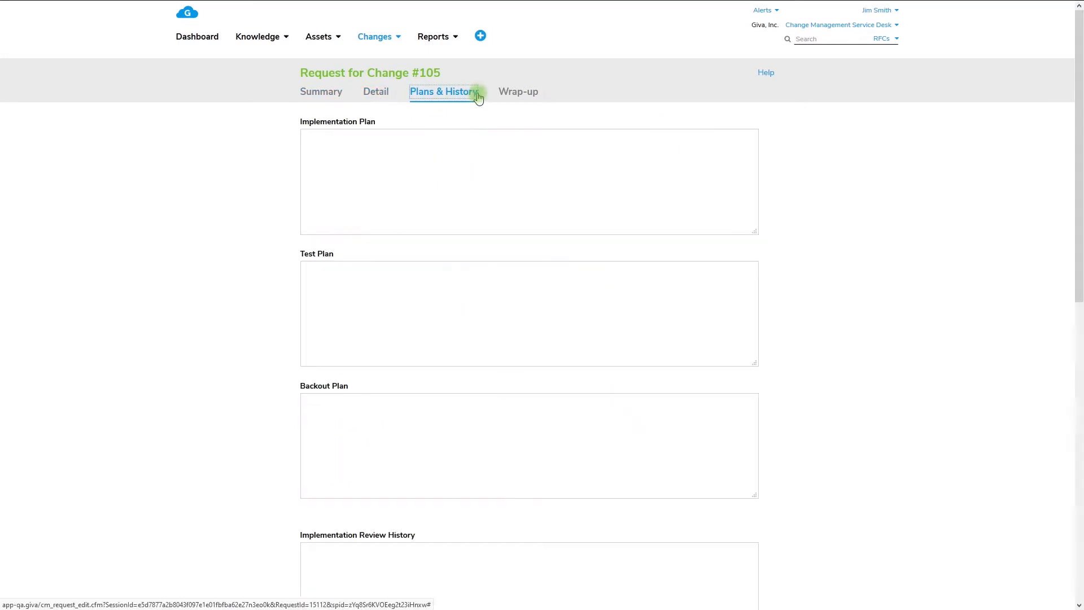
pyautogui.moveTo(1080, 164)
pyautogui.mouseDown()
pyautogui.moveTo(1079, 388)
pyautogui.moveTo(1080, 153)
pyautogui.mouseUp()
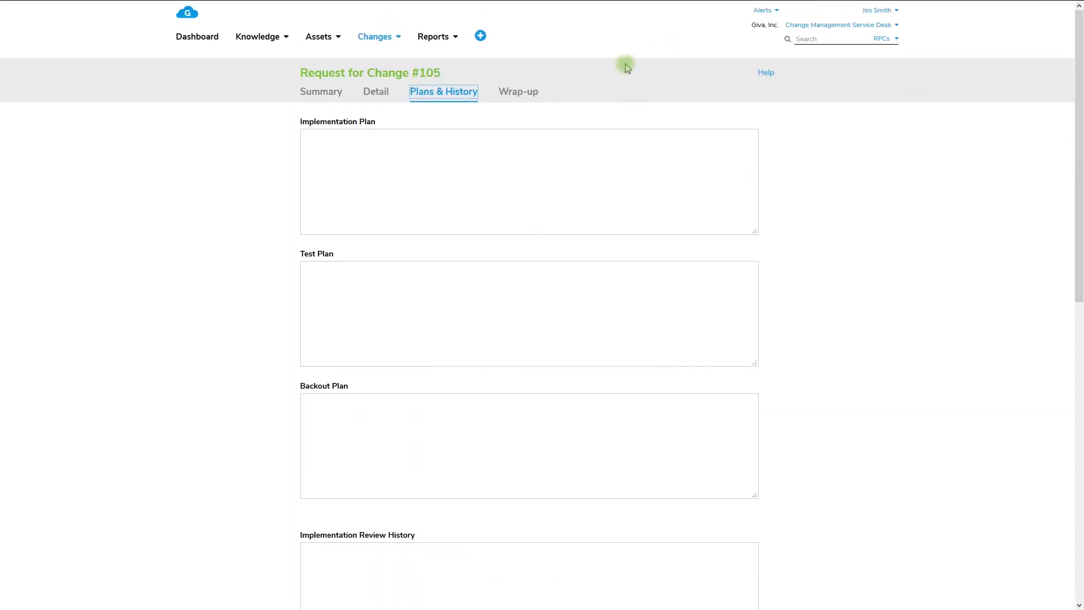
pyautogui.click(529, 92)
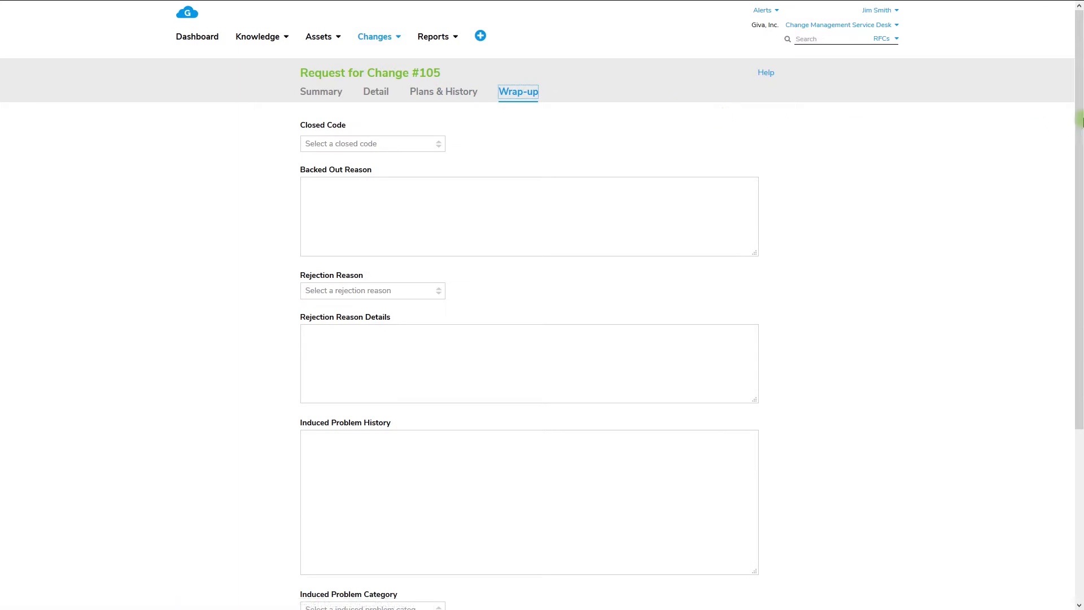
pyautogui.moveTo(1079, 121)
pyautogui.mouseDown()
pyautogui.moveTo(1078, 295)
pyautogui.moveTo(1080, 105)
pyautogui.mouseUp()
pyautogui.click(335, 96)
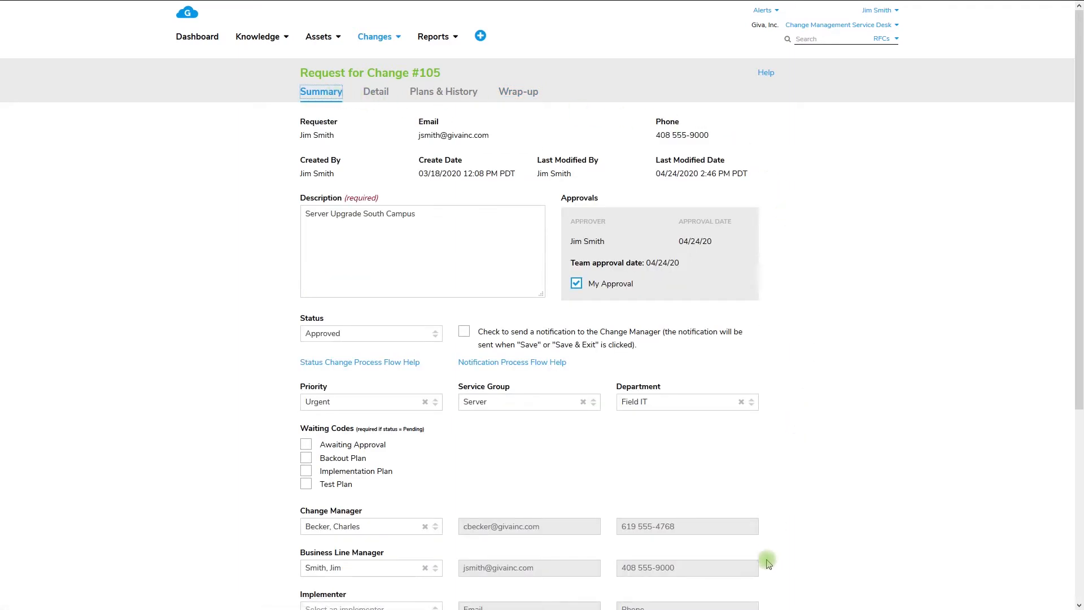
# Step: Examine the available options for Scope, Change Category and Risk Level in the change request's details
pyautogui.click(383, 94)
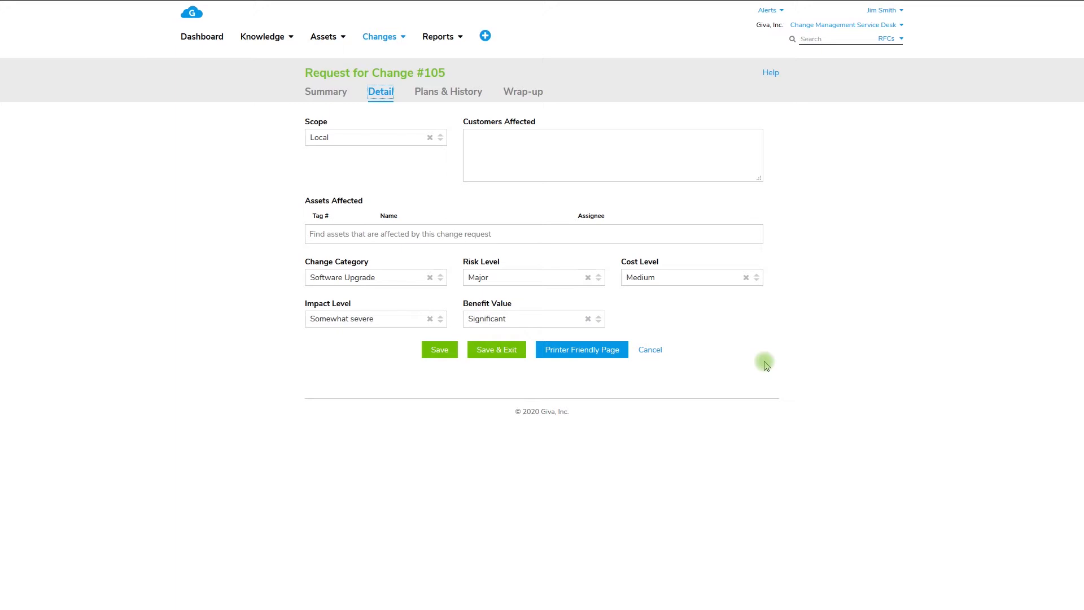
pyautogui.click(441, 139)
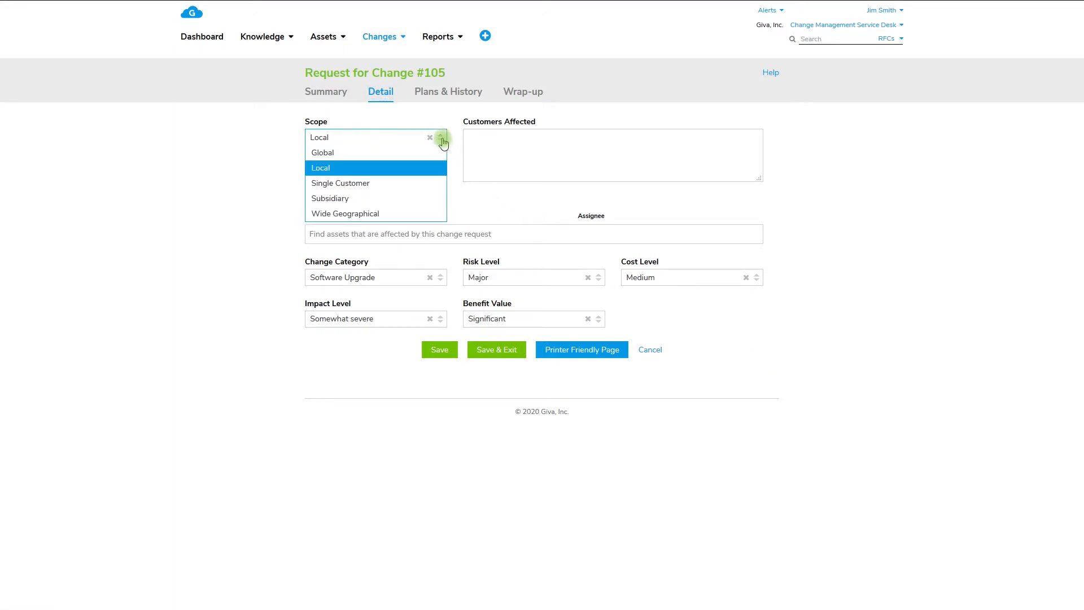
pyautogui.click(441, 139)
pyautogui.click(441, 279)
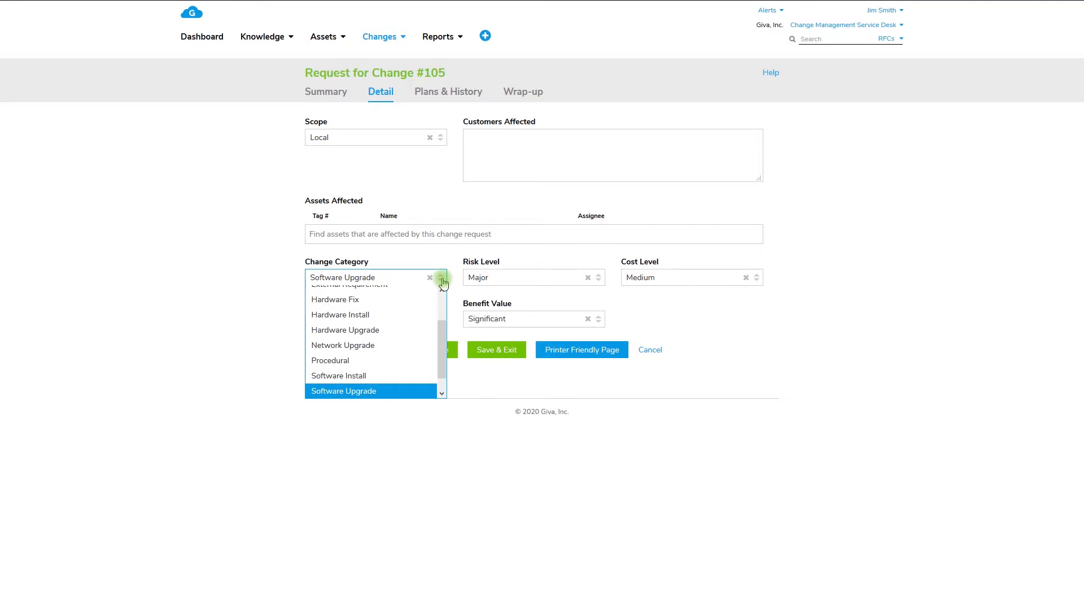
pyautogui.click(442, 279)
pyautogui.click(601, 278)
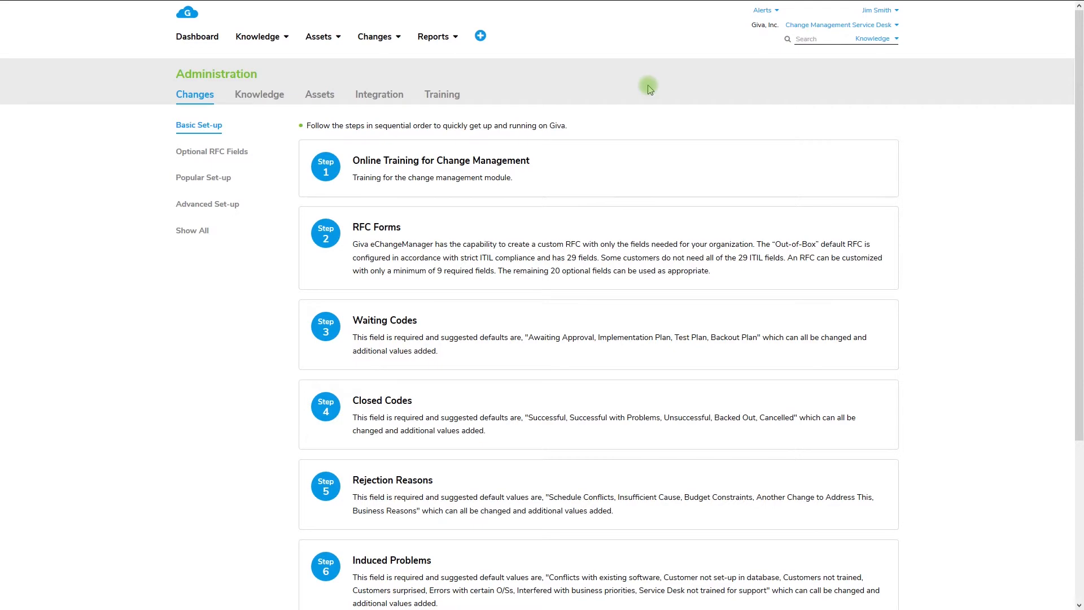
# Step: In the RFC Forms set-up, place Priority at row 1, column 1 and Change Category at row 1, column 2 of the Create RFC form
pyautogui.click(445, 230)
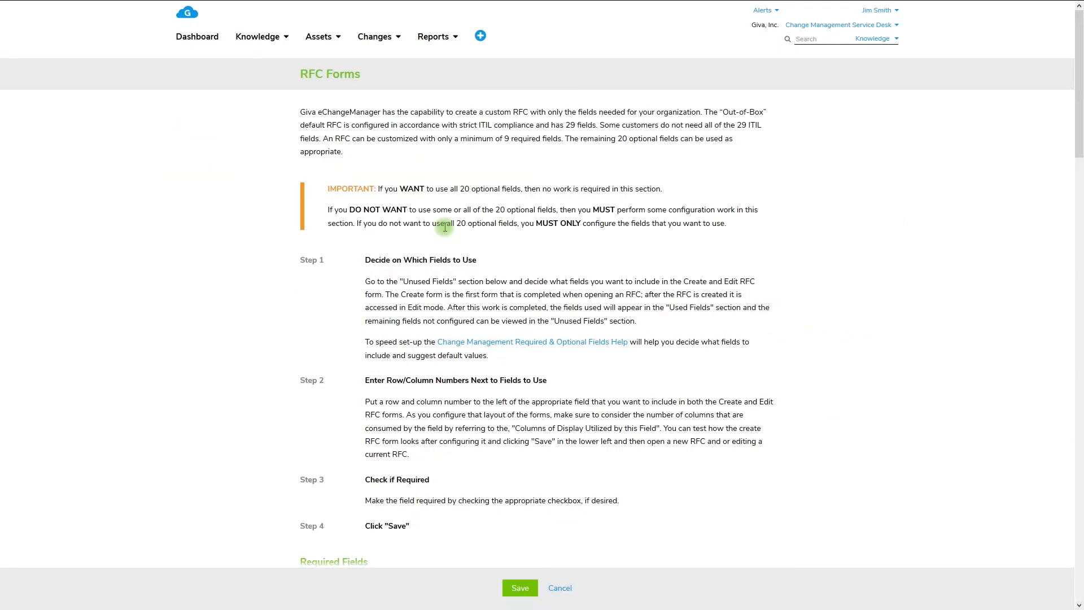
pyautogui.moveTo(1079, 117); pyautogui.dragTo(1078, 382)
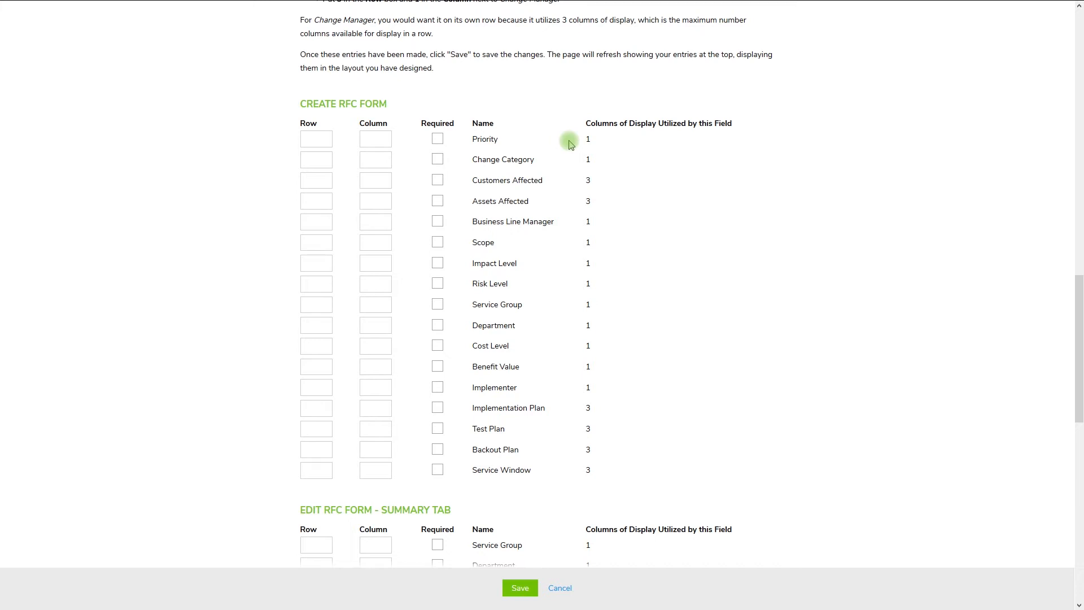
pyautogui.click(320, 139)
pyautogui.write('1')
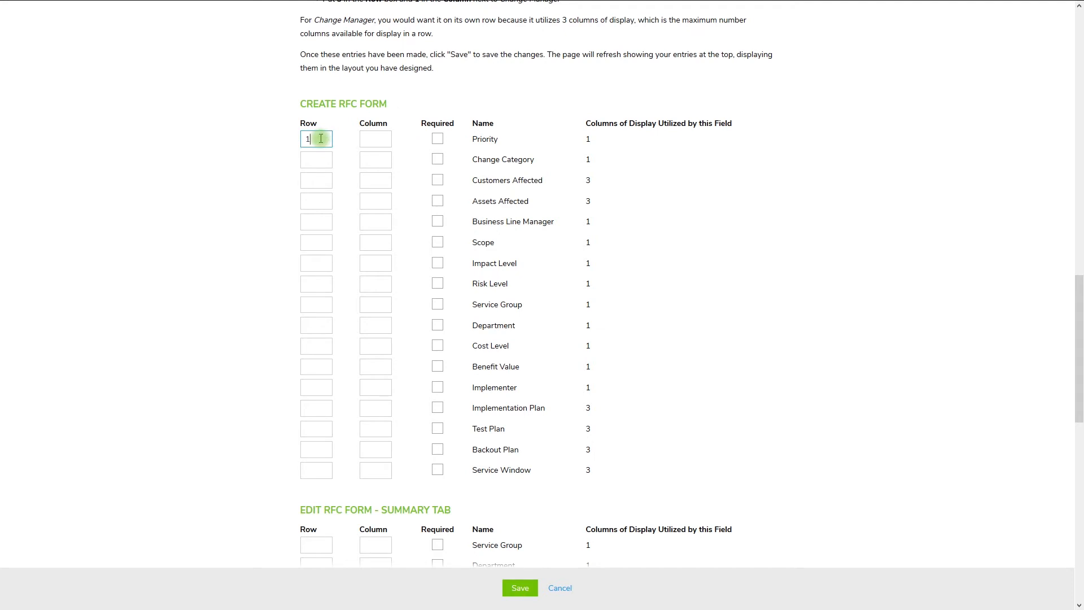
pyautogui.click(376, 139)
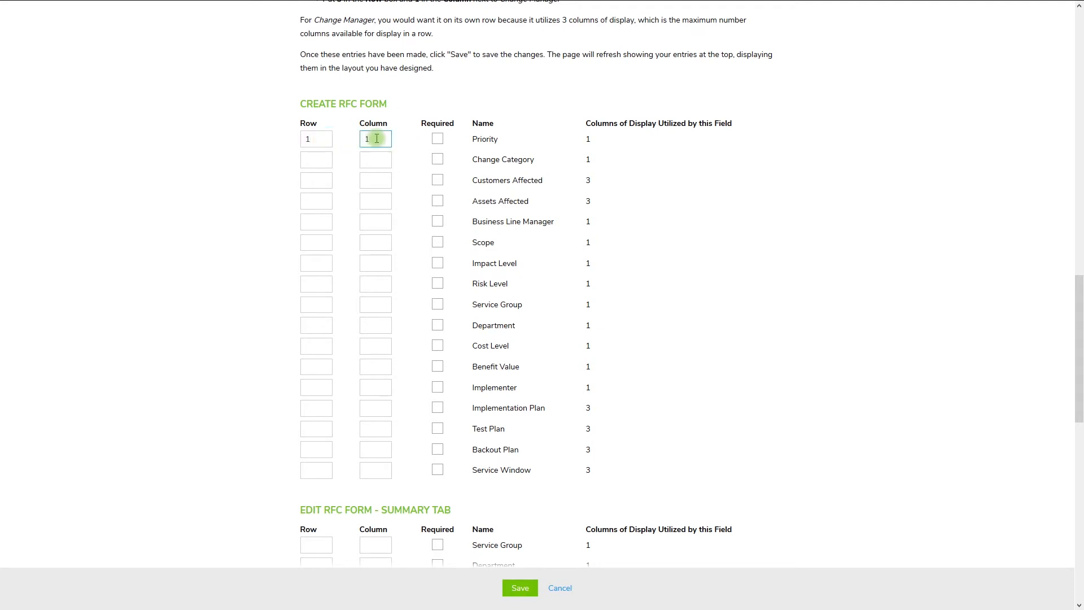
pyautogui.click(321, 155)
pyautogui.write('1')
pyautogui.click(382, 164)
pyautogui.write('2')
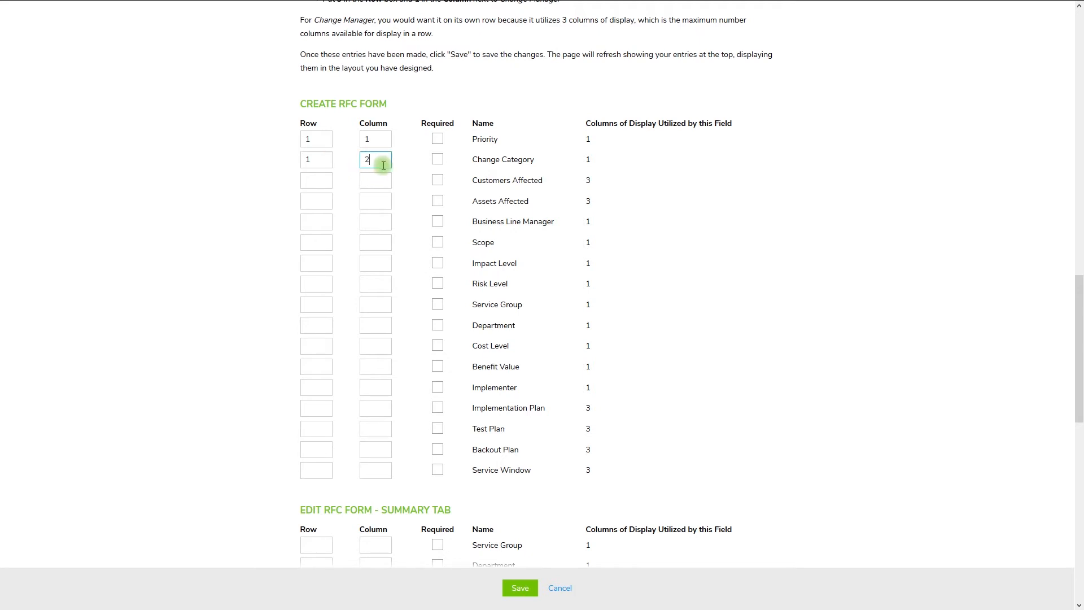
# Step: Place Business Line Manager at row 1, column 3 and Assets Affected at row 2, column 1 of the Create RFC form
pyautogui.click(323, 223)
pyautogui.write('1')
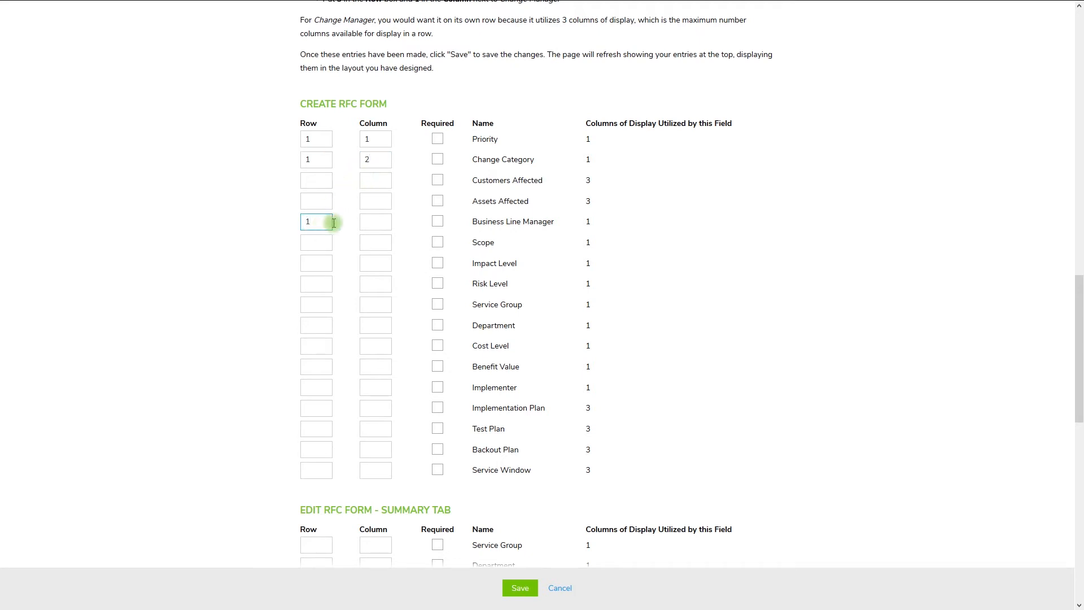
pyautogui.click(381, 223)
pyautogui.write('3')
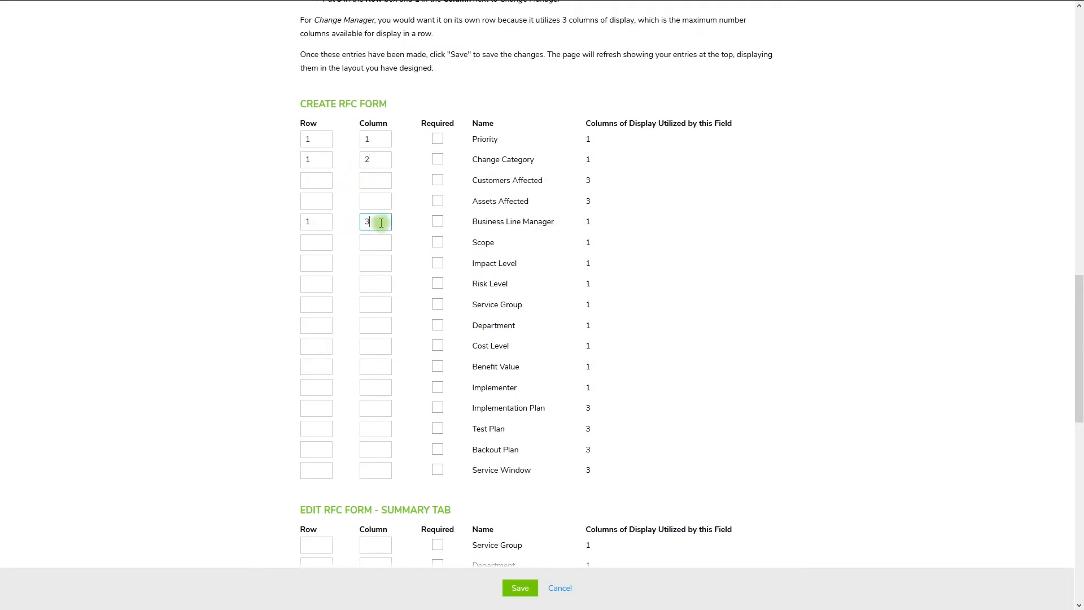
pyautogui.click(327, 201)
pyautogui.write('2')
pyautogui.click(369, 201)
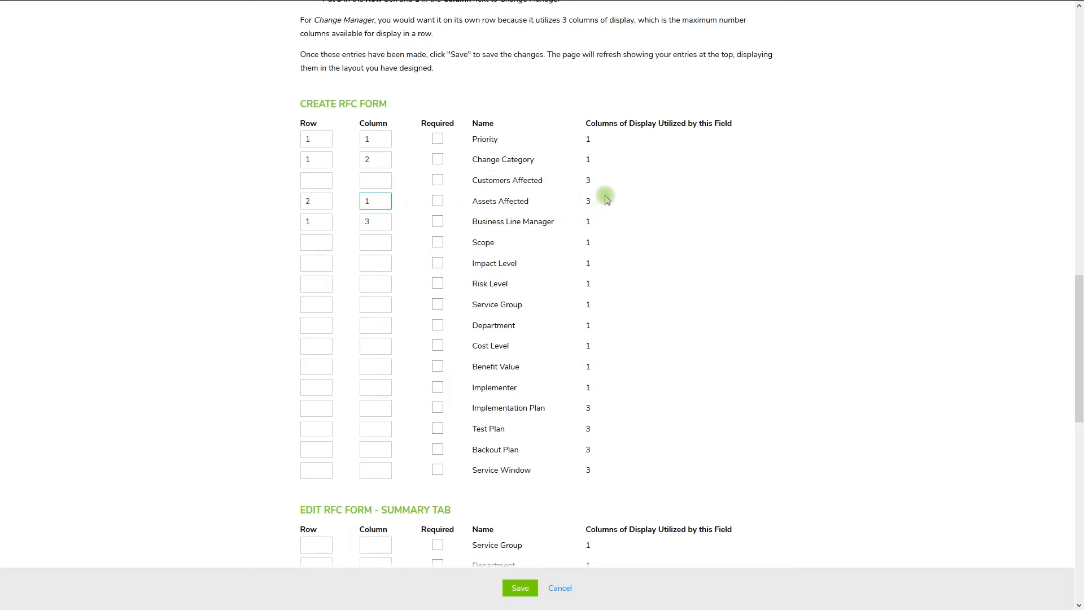
# Step: Place Risk Level at row 3, column 1 and Cost Level at row 3, column 2 of the Create RFC form
pyautogui.click(328, 283)
pyautogui.write('3')
pyautogui.click(379, 284)
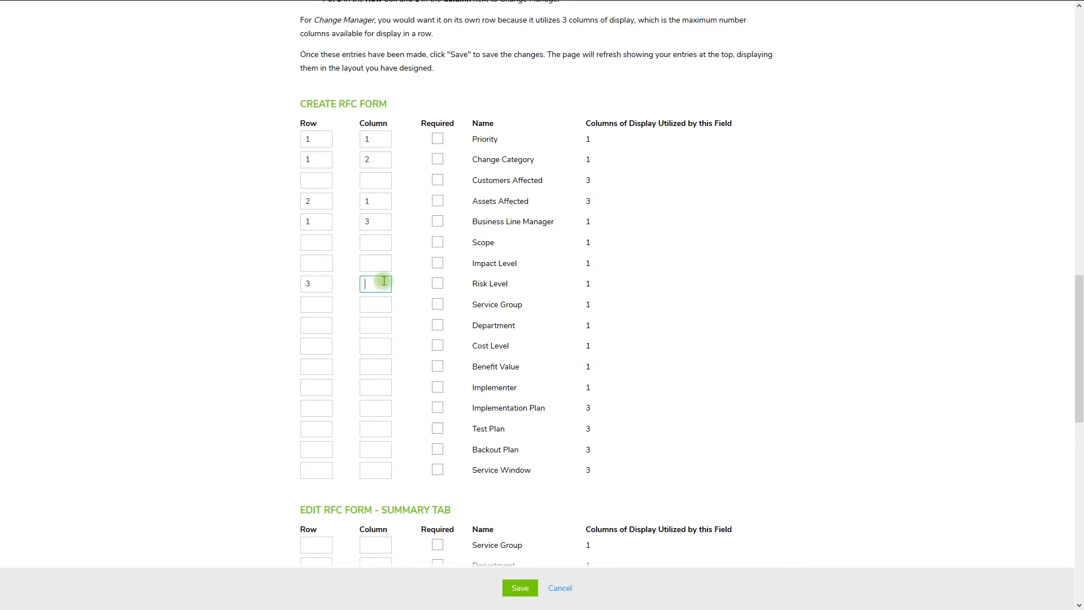
pyautogui.write('1')
pyautogui.click(326, 342)
pyautogui.write('3')
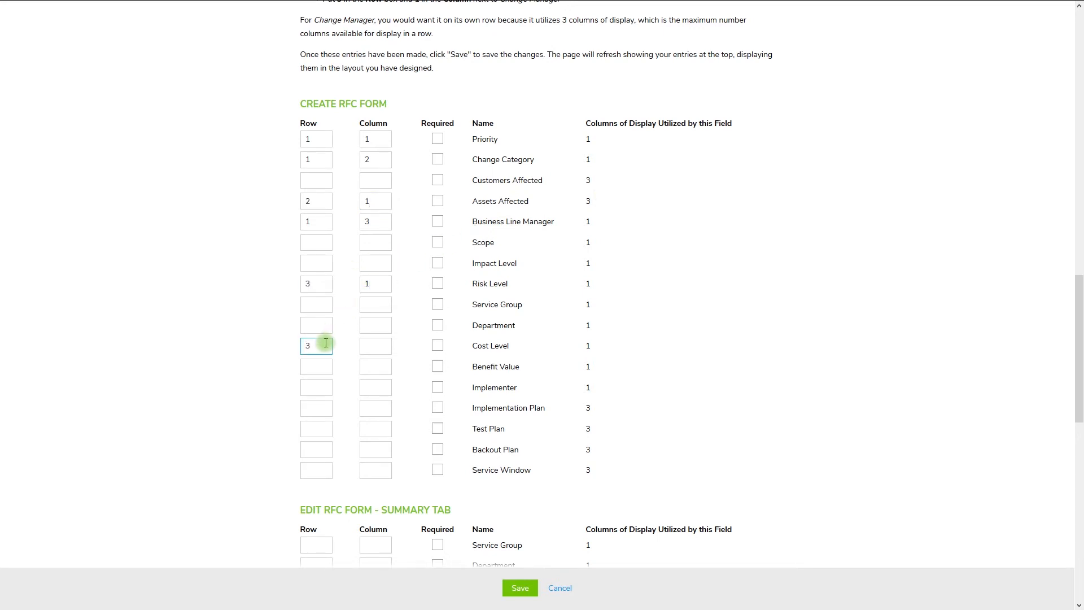
pyautogui.click(383, 347)
pyautogui.write('2')
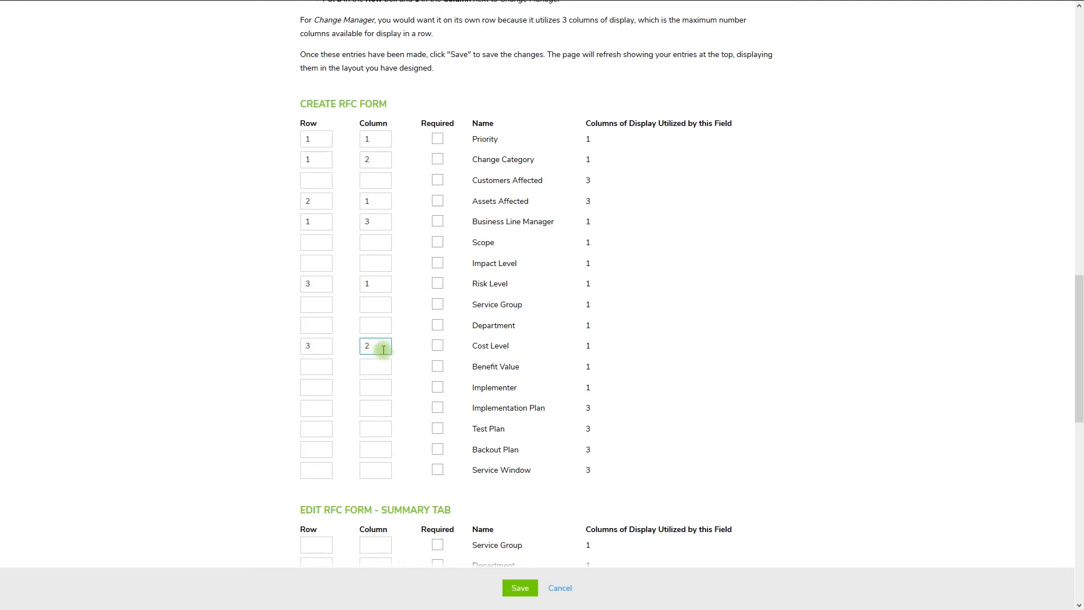
# Step: Place Implementer at row 3, column 3 of the Create RFC form
pyautogui.click(325, 390)
pyautogui.write('3')
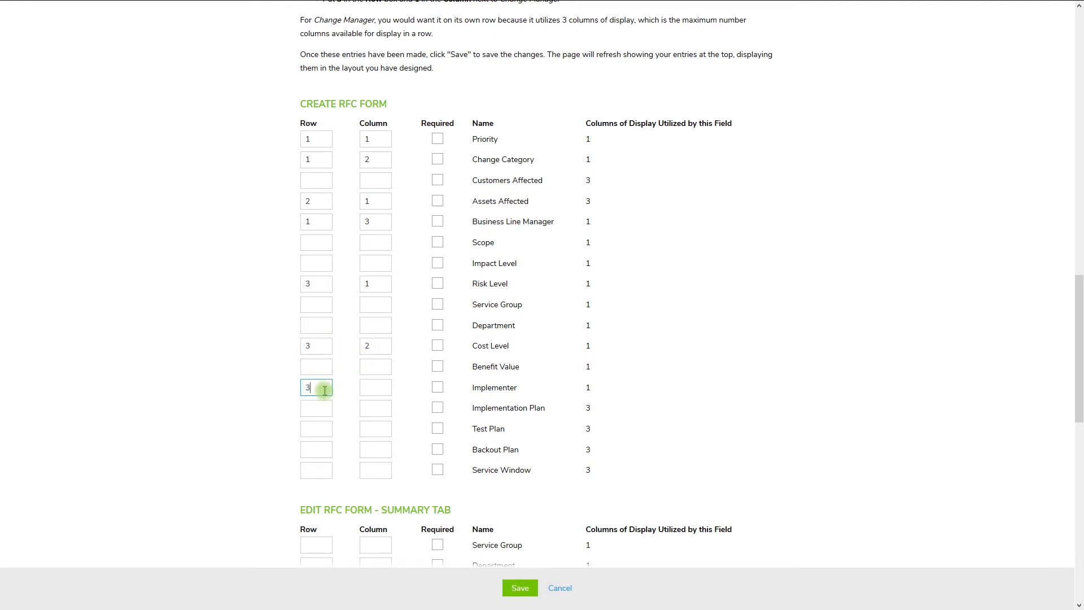
pyautogui.click(380, 391)
pyautogui.write('3')
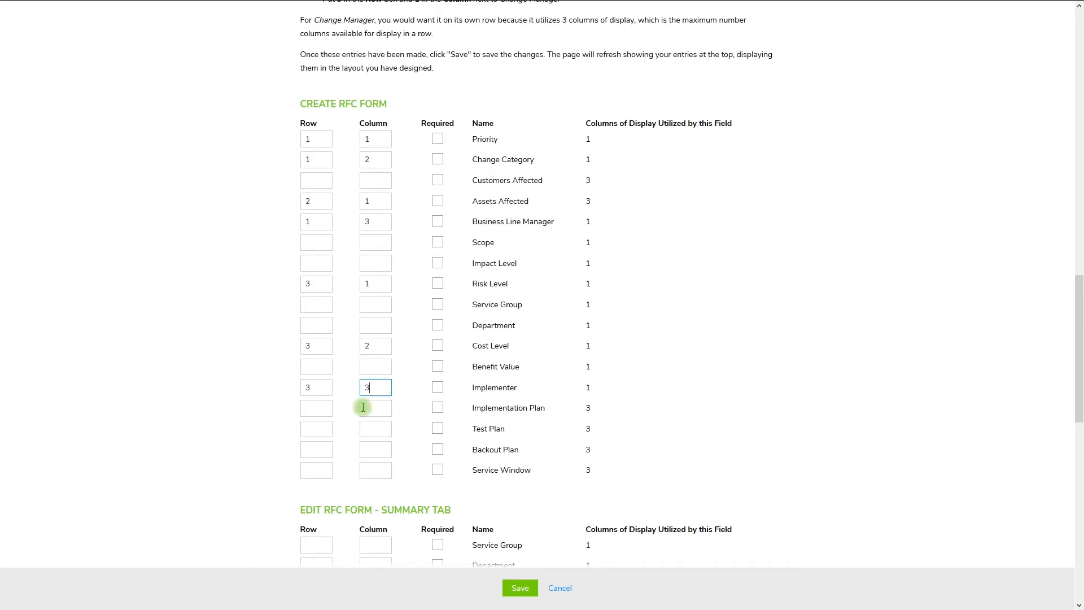
# Step: Place Service Window at row 4, column 1 of the Create RFC form and save the layout
pyautogui.click(325, 471)
pyautogui.write('4')
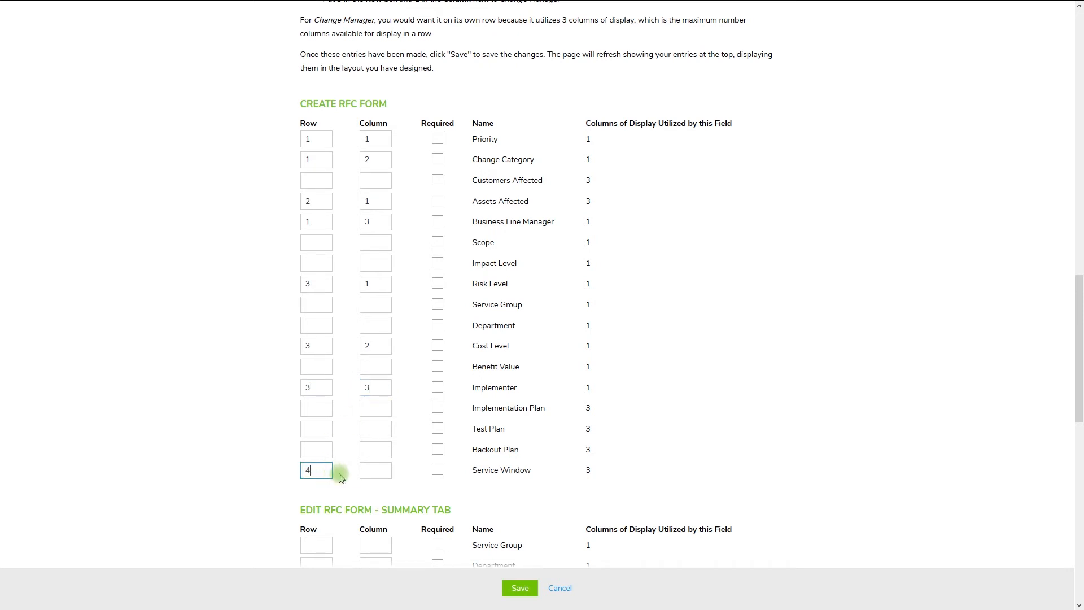
pyautogui.click(382, 470)
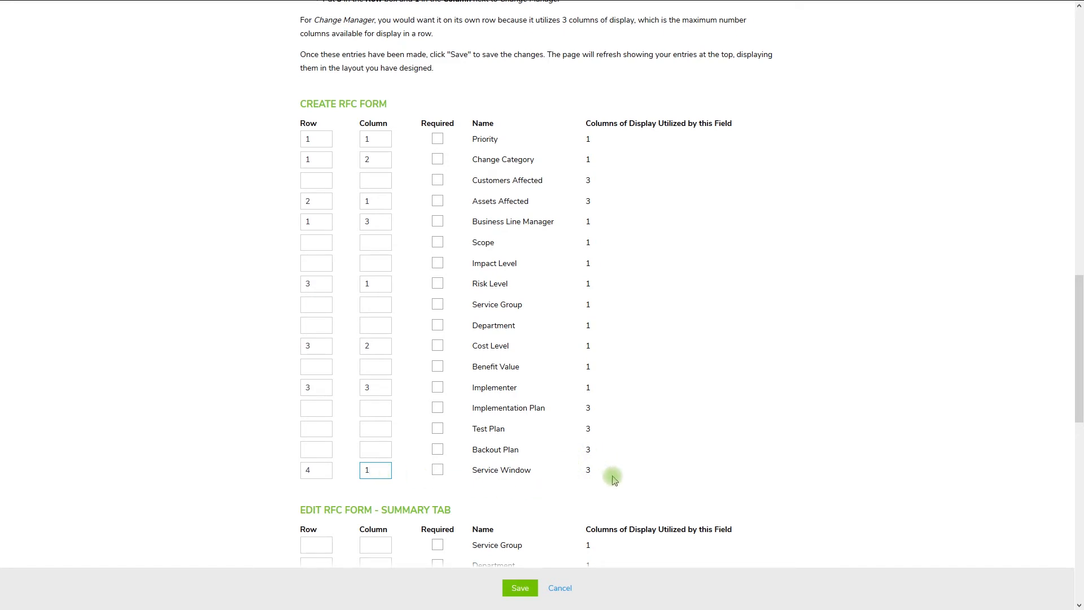
pyautogui.click(533, 593)
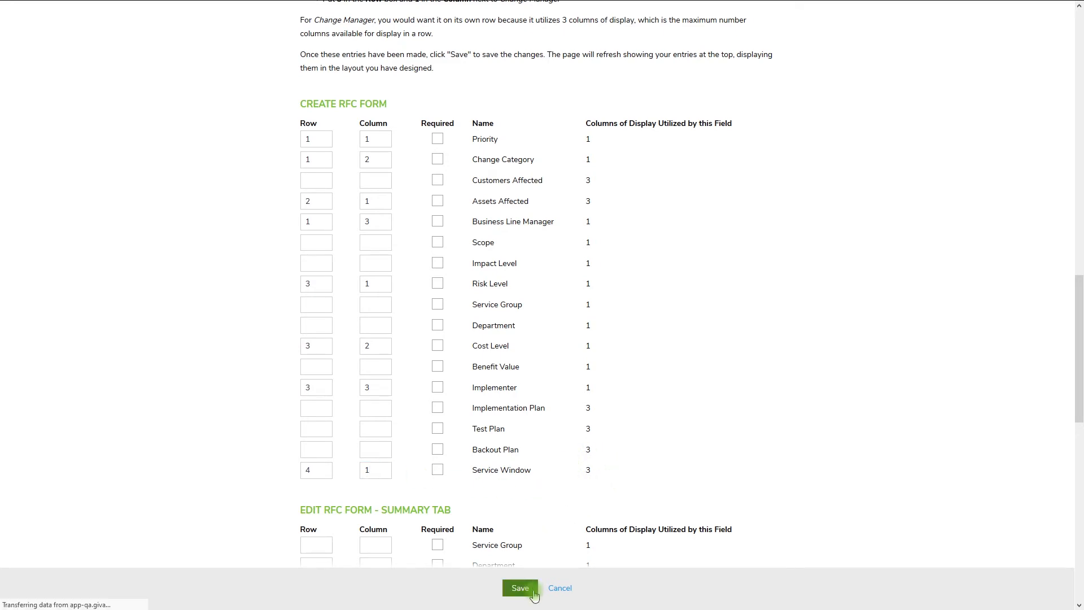
# Step: Review the saved Create Request layout and the rest of the RFC Forms page below it
pyautogui.moveTo(1080, 116); pyautogui.dragTo(1080, 301)
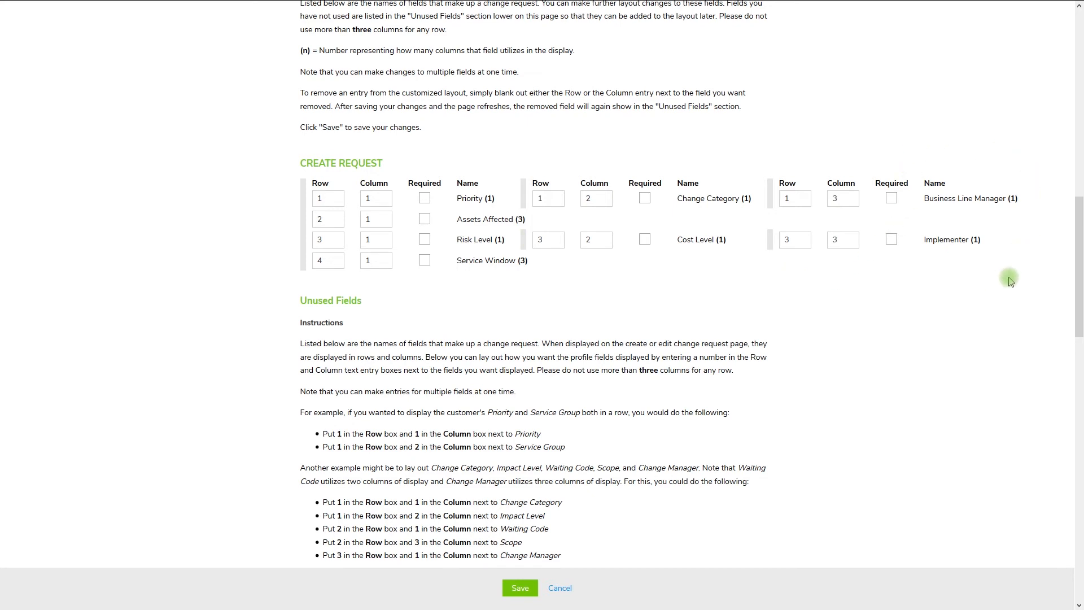
pyautogui.moveTo(1079, 253); pyautogui.dragTo(1079, 369)
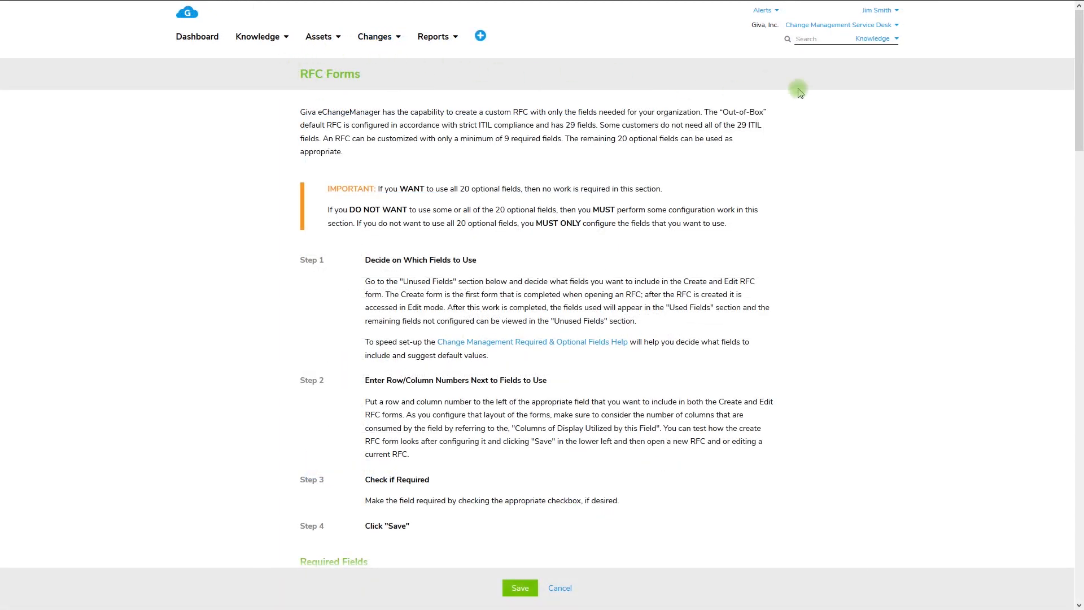
pyautogui.moveTo(1079, 79); pyautogui.dragTo(1078, 480)
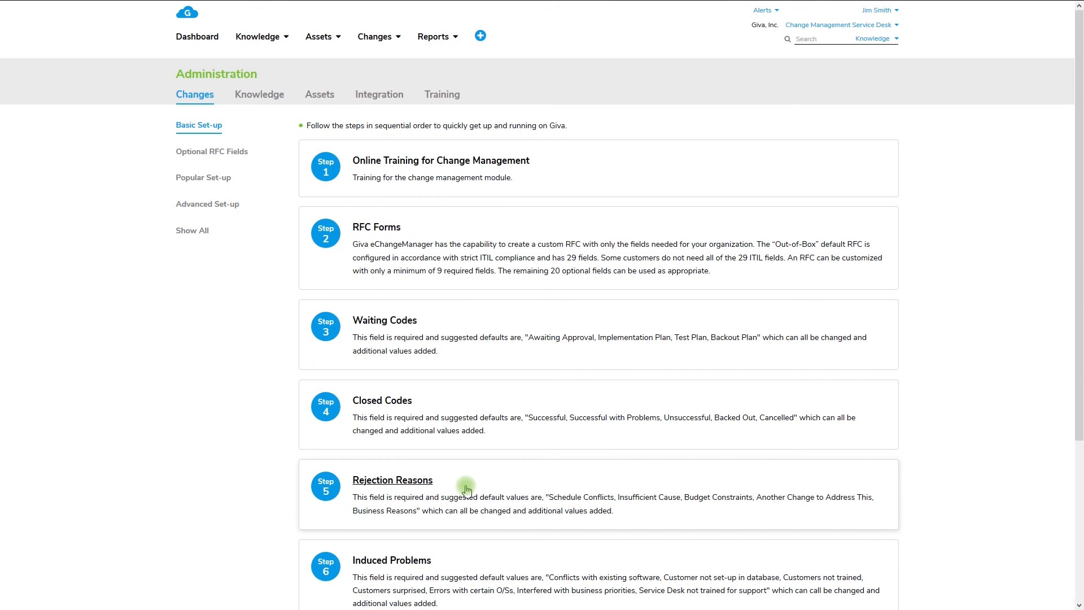
# Step: Enter "Successful w/Problem ABC, Successful w/Problem XYZ" as new entries in the Closed Codes set-up
pyautogui.click(442, 402)
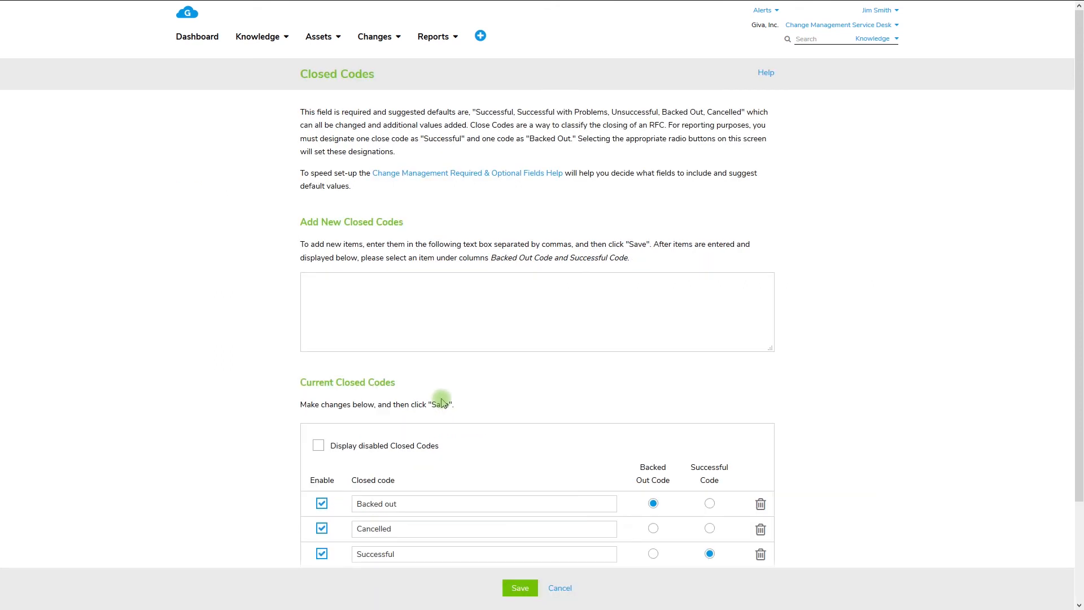
pyautogui.scroll(-2, 913, 327)
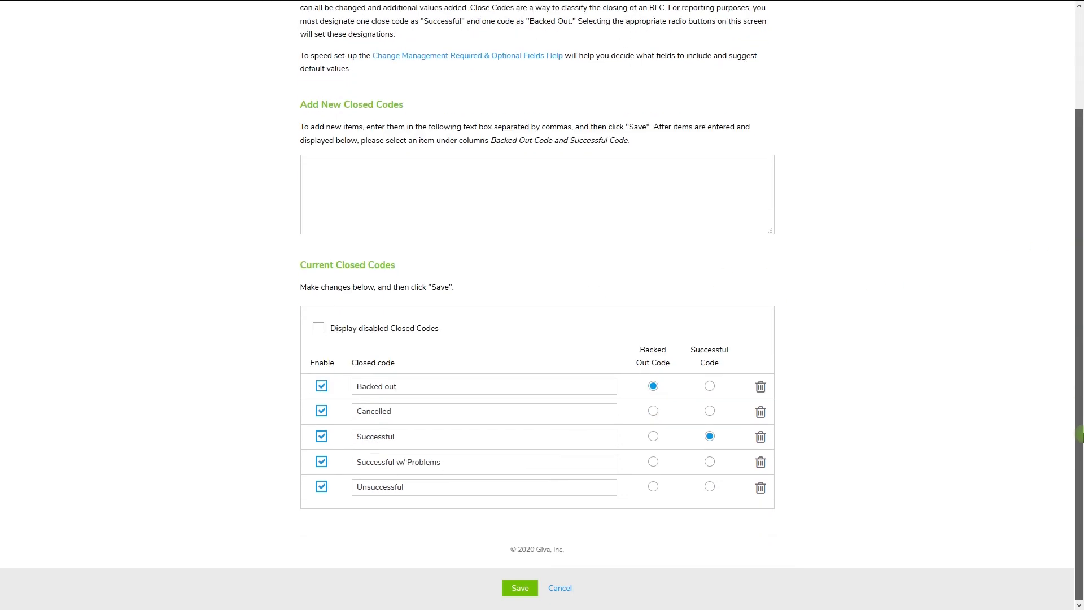
pyautogui.click(745, 178)
pyautogui.write('Successful w/Problem ABC, Successful w/Problem XYZ')
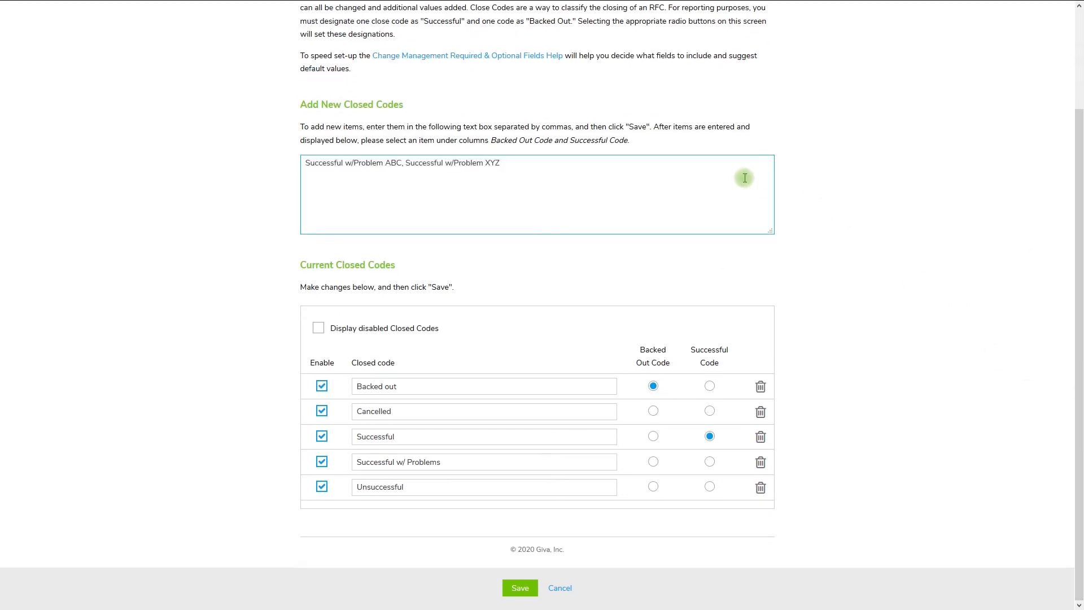
# Step: Rename the Cancelled closed code to "Cancelled for Future Implementation", save the closed codes and review the updated list
pyautogui.click(494, 419)
pyautogui.write('for Future Implementation')
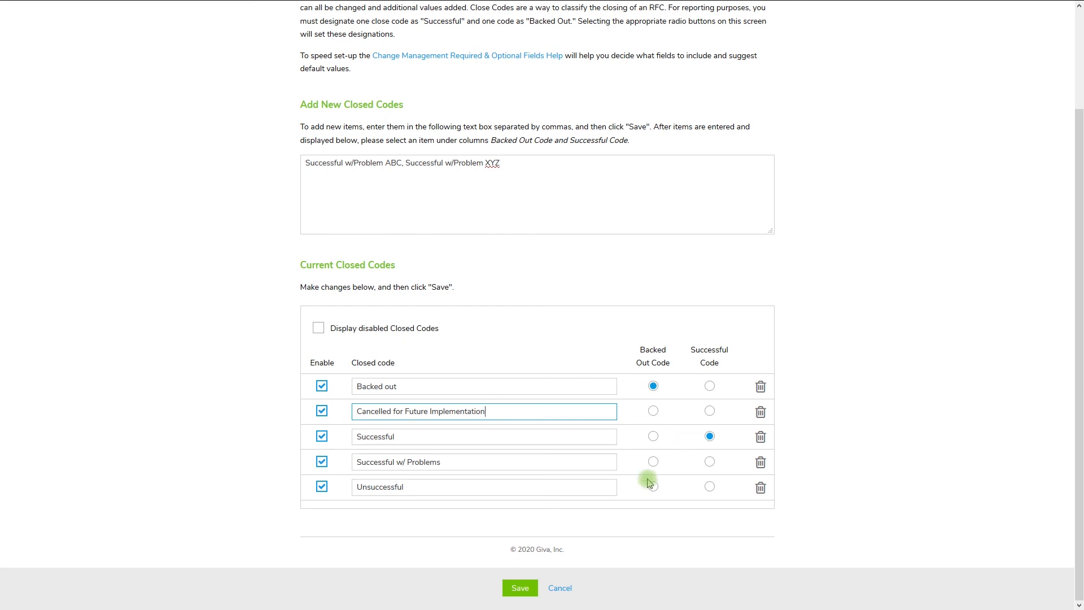
pyautogui.click(529, 595)
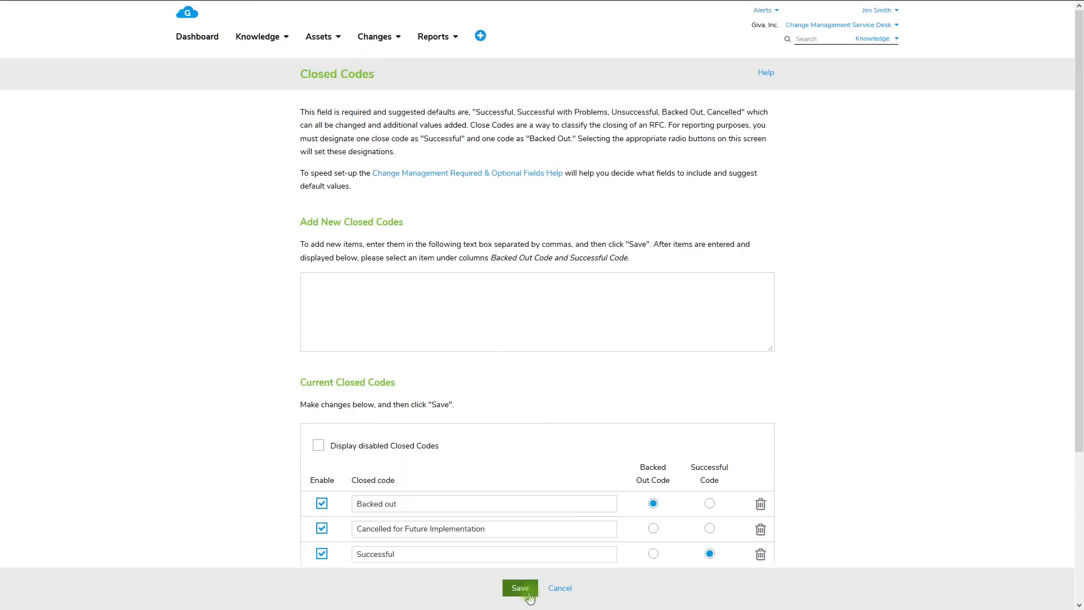
pyautogui.moveTo(1079, 400); pyautogui.dragTo(1079, 532)
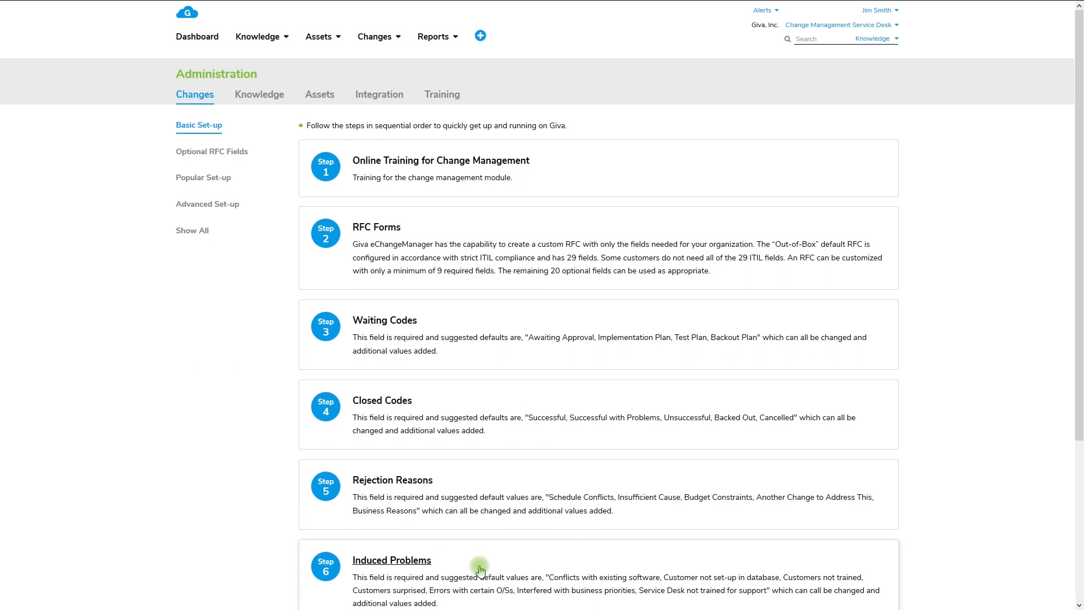
# Step: Look through the Optional RFC Fields set-up section and go on to the Popular Set-up section
pyautogui.click(240, 156)
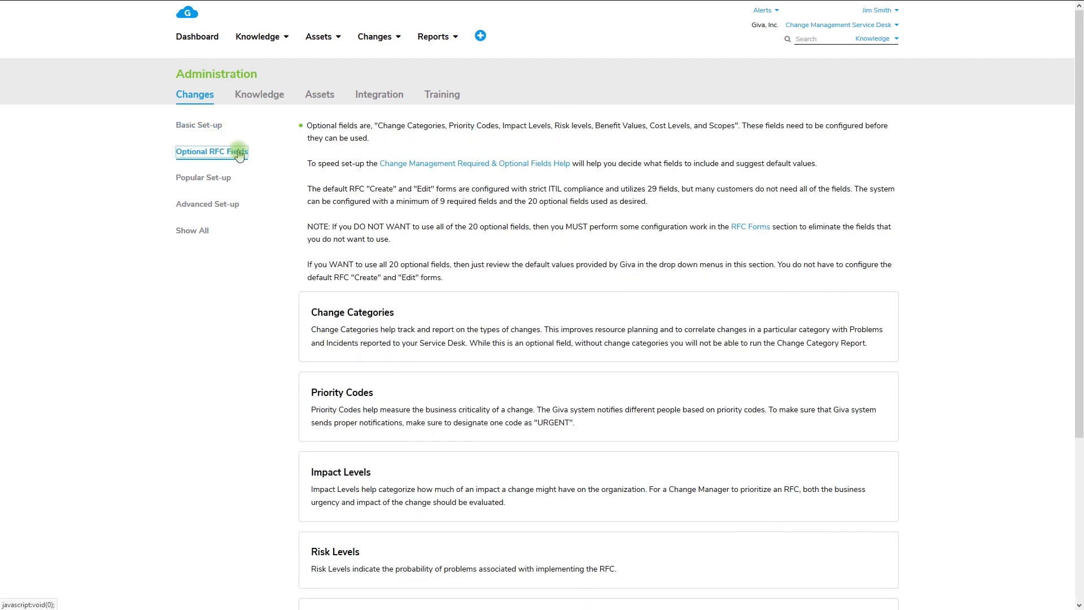
pyautogui.click(225, 180)
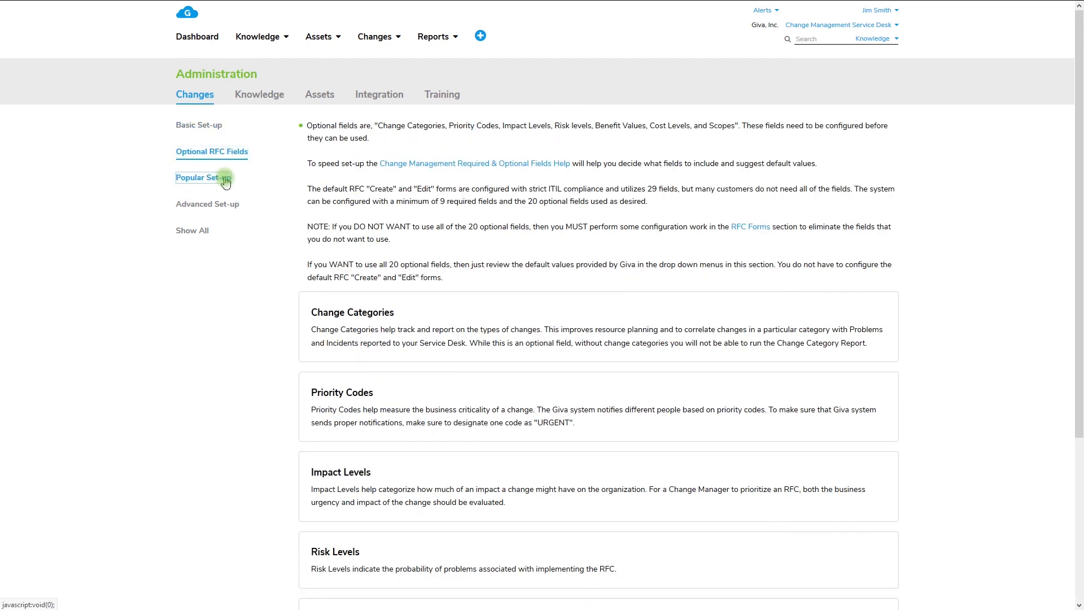